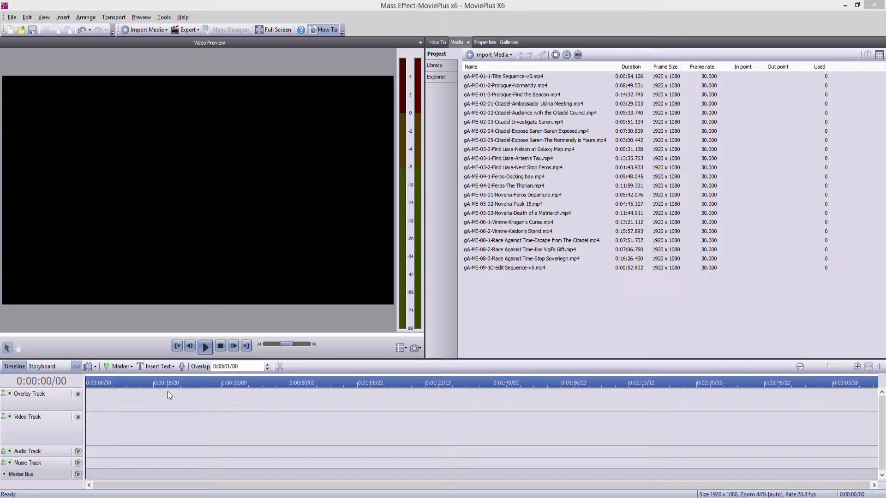
# - Switch to the storyboard view and open gA-ME-01-1-Title Sequence-v5.mp4 for trimming in an enlarged window
pyautogui.click(42, 367)
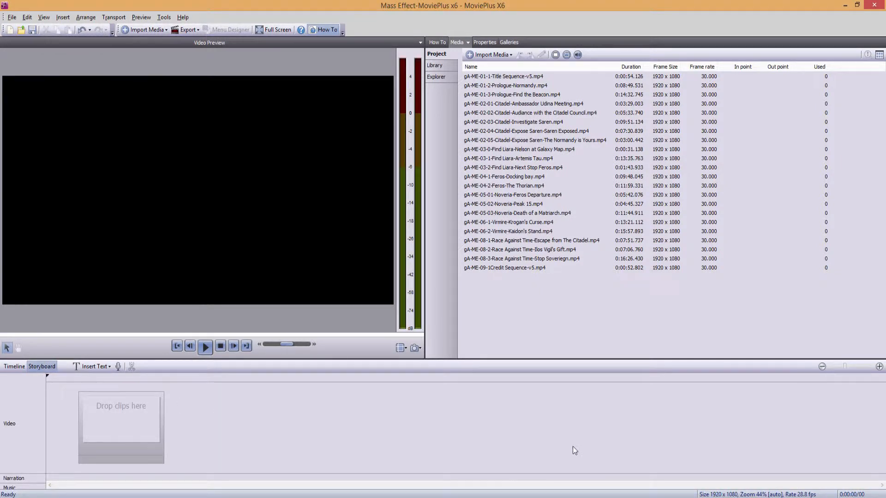
pyautogui.click(500, 77)
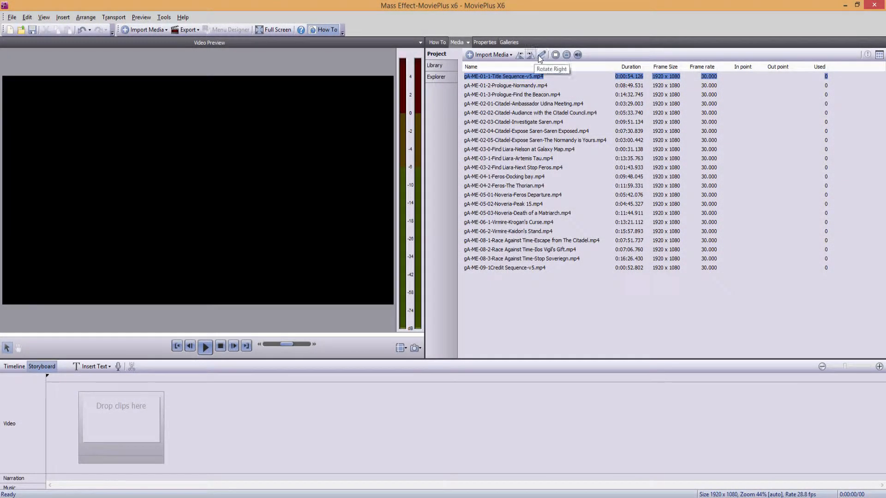
pyautogui.click(541, 54)
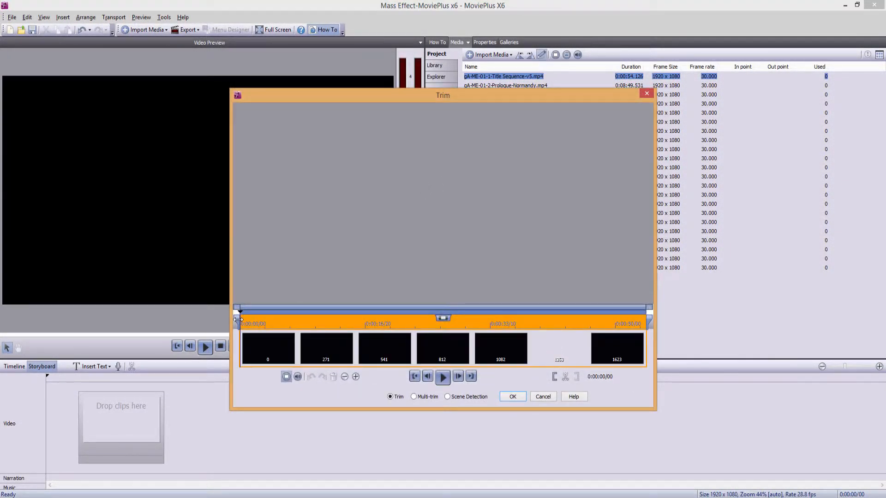
pyautogui.moveTo(536, 100); pyautogui.dragTo(495, 35)
pyautogui.moveTo(614, 346); pyautogui.dragTo(752, 480)
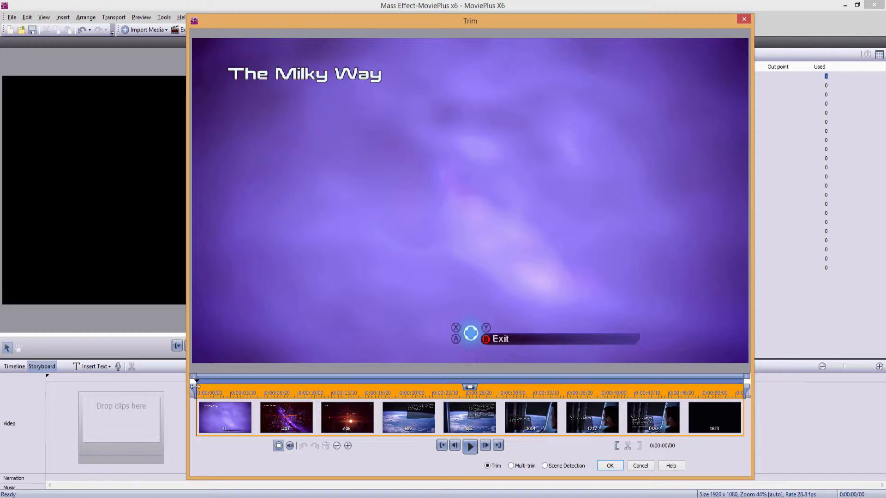
# - Trim the title sequence clip to run from about 0:00:01/05 to 0:00:54/00
pyautogui.moveTo(194, 376)
pyautogui.mouseDown()
pyautogui.moveTo(207, 390)
pyautogui.moveTo(201, 375)
pyautogui.mouseUp()
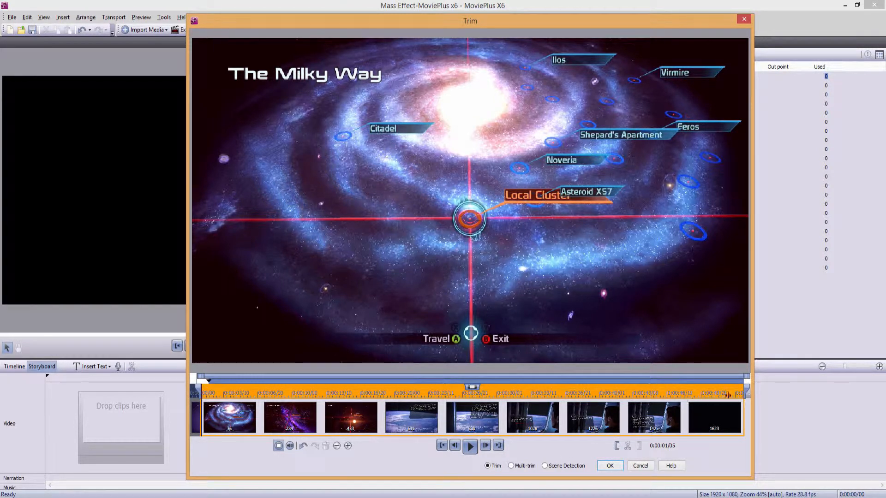
pyautogui.click(737, 390)
pyautogui.click(741, 390)
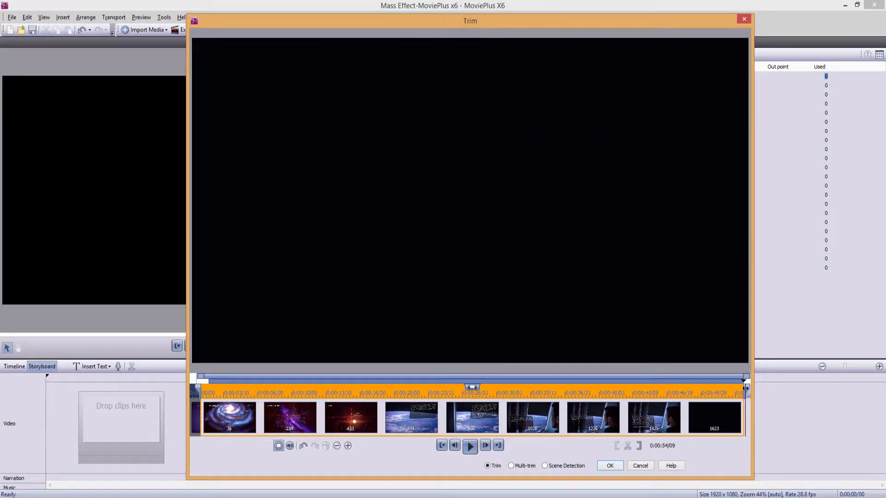
pyautogui.click(638, 446)
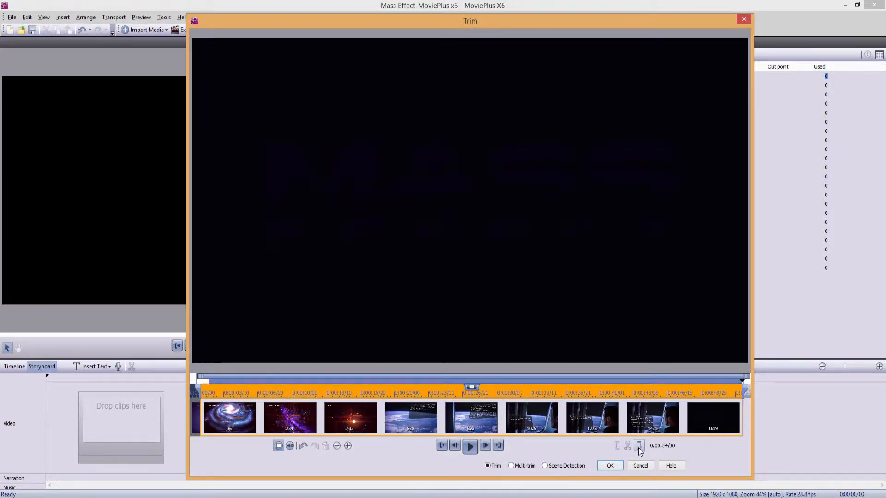
pyautogui.click(610, 465)
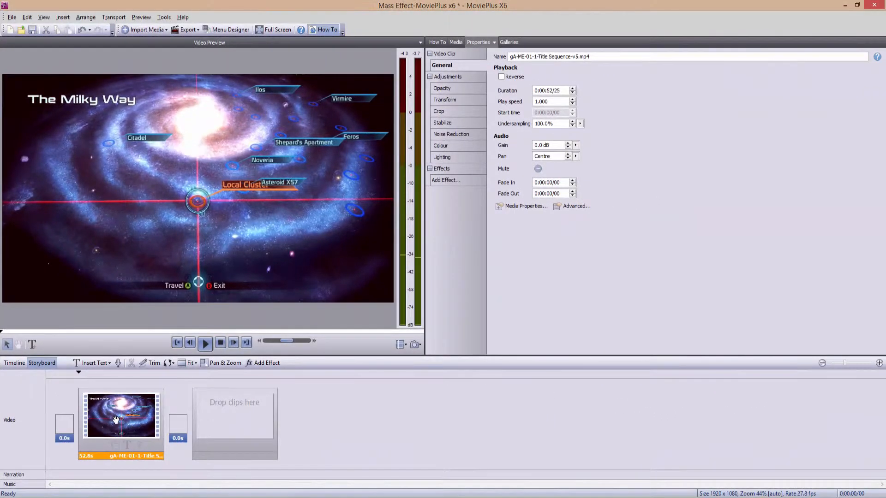
# - Replace the title clip on the storyboard with gA-ME-01-2-Prologue-Normandy.mp4 and show it in the timeline view
pyautogui.press('Delete')
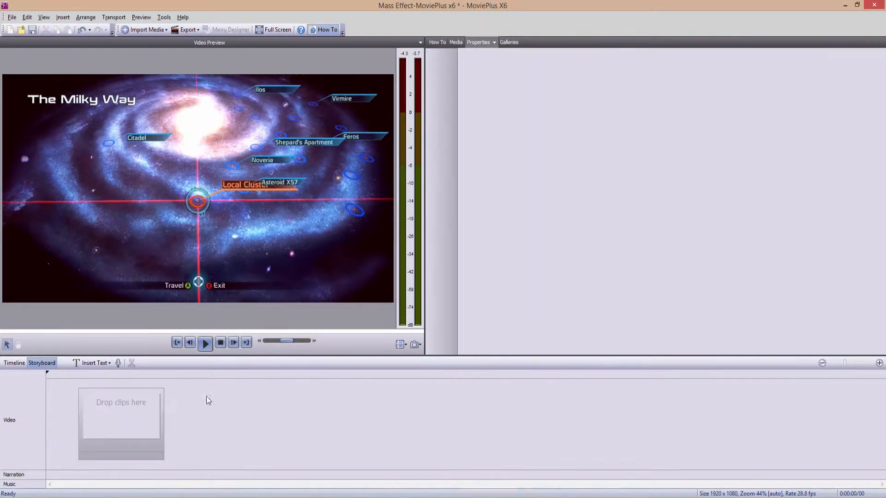
pyautogui.moveTo(510, 85); pyautogui.dragTo(130, 423)
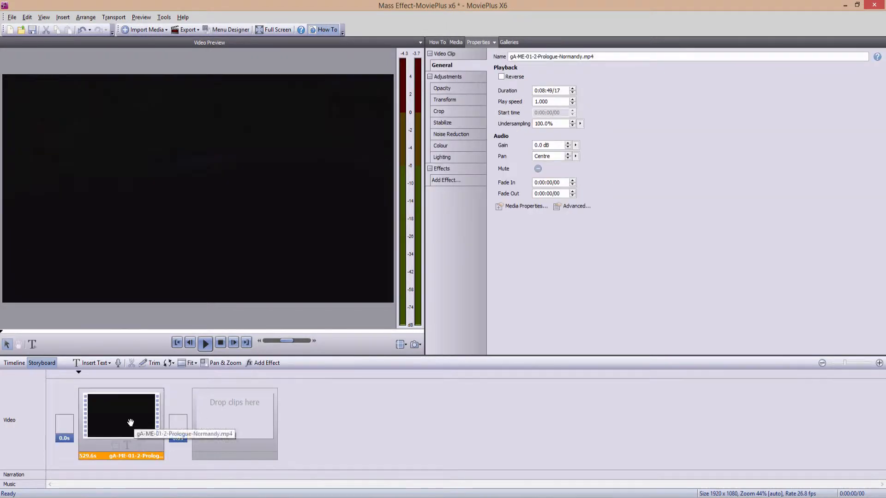
pyautogui.click(14, 363)
pyautogui.click(112, 380)
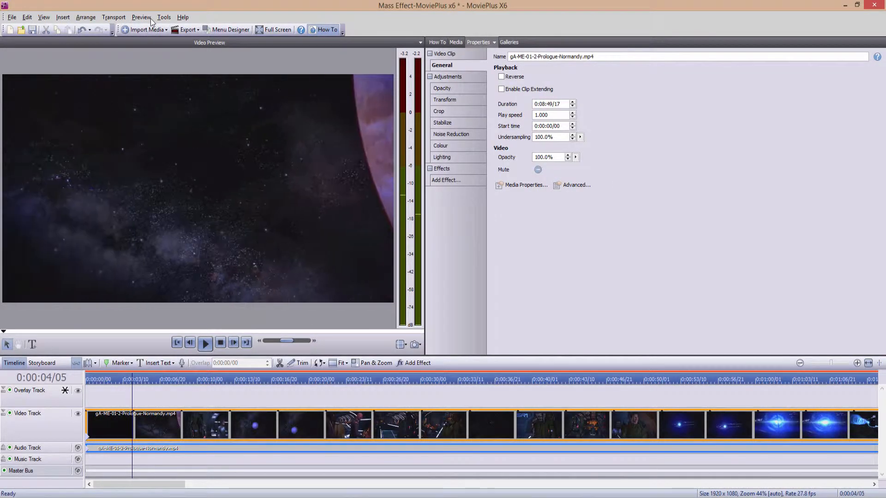
# - Move the playhead to about 0:00:39/25 and add a Curves effect to the Prologue-Normandy clip
pyautogui.click(141, 18)
pyautogui.click(146, 136)
pyautogui.moveTo(131, 396); pyautogui.dragTo(529, 396)
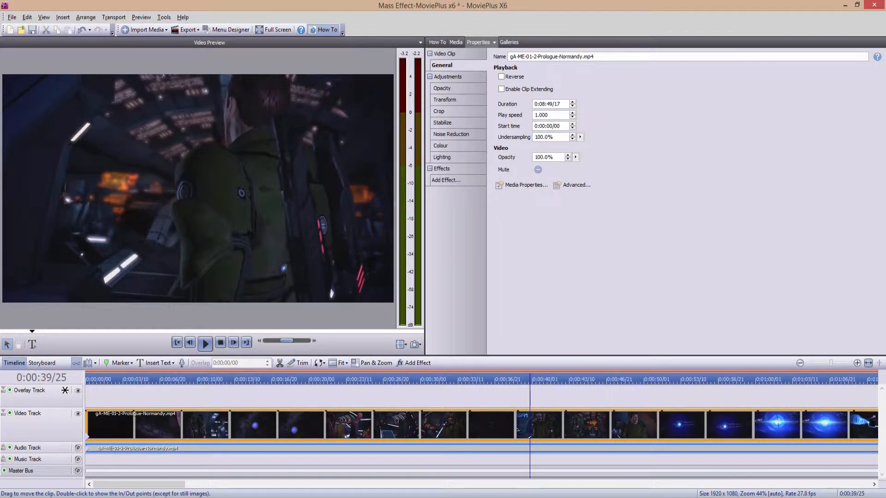
pyautogui.click(450, 180)
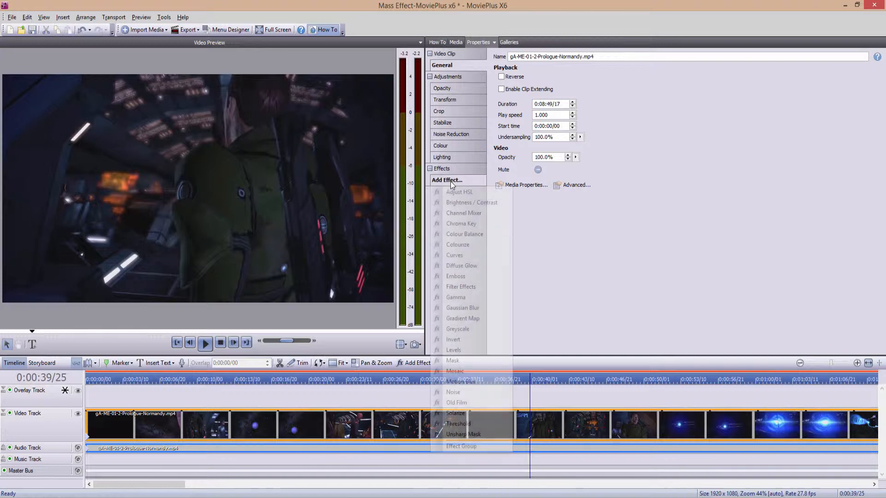
pyautogui.click(466, 256)
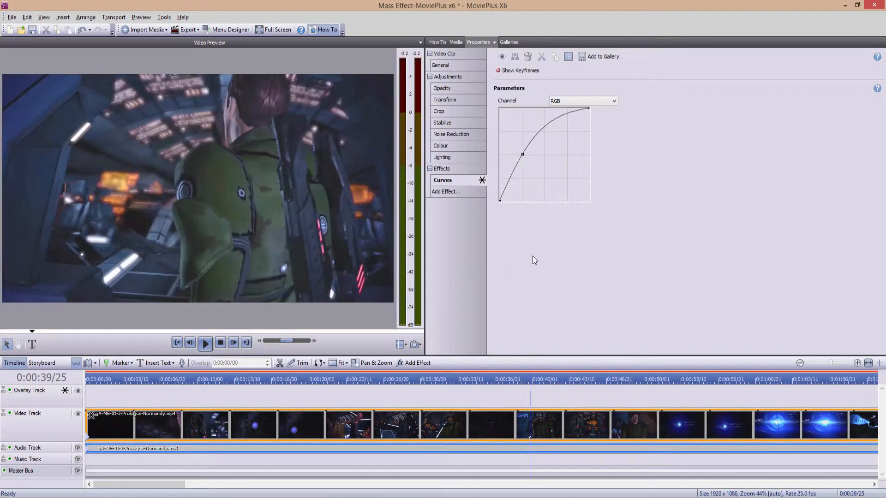
# - Shape the clip's RGB curve with three points that keep the shadows near the dark end and raise the midtones and highlights
pyautogui.moveTo(521, 154); pyautogui.dragTo(505, 189)
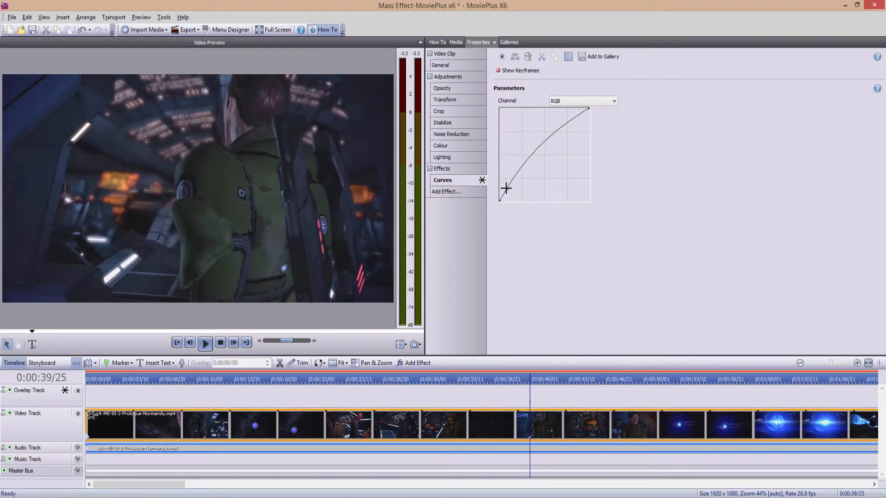
pyautogui.moveTo(571, 119)
pyautogui.mouseDown()
pyautogui.moveTo(563, 109)
pyautogui.moveTo(569, 113)
pyautogui.mouseUp()
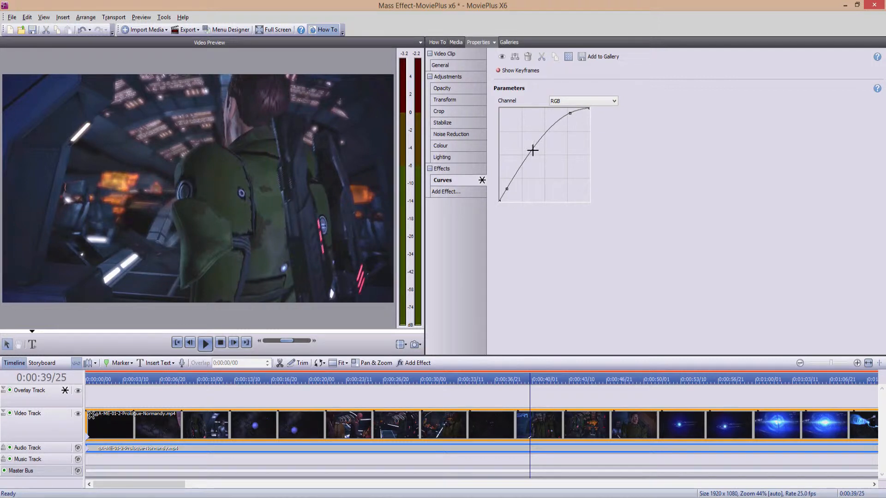
pyautogui.moveTo(532, 148)
pyautogui.mouseDown()
pyautogui.moveTo(537, 157)
pyautogui.moveTo(524, 142)
pyautogui.moveTo(529, 148)
pyautogui.mouseUp()
pyautogui.moveTo(530, 389); pyautogui.dragTo(614, 398)
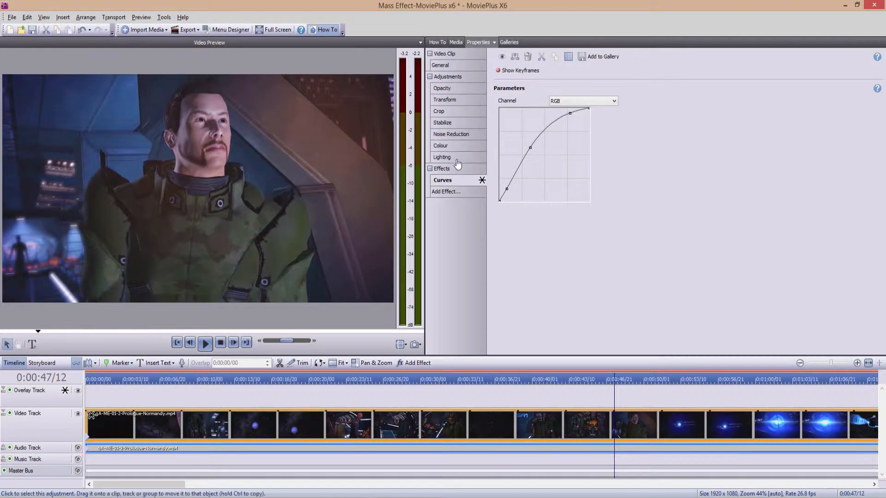
# - Fine-tune the Prologue-Normandy clip's lighting, setting contrast to 1% and adjusting the shadows intensity and brightness
pyautogui.click(443, 157)
pyautogui.click(592, 134)
pyautogui.moveTo(593, 134); pyautogui.dragTo(597, 141)
pyautogui.moveTo(614, 379)
pyautogui.mouseDown()
pyautogui.moveTo(559, 382)
pyautogui.moveTo(616, 381)
pyautogui.mouseUp()
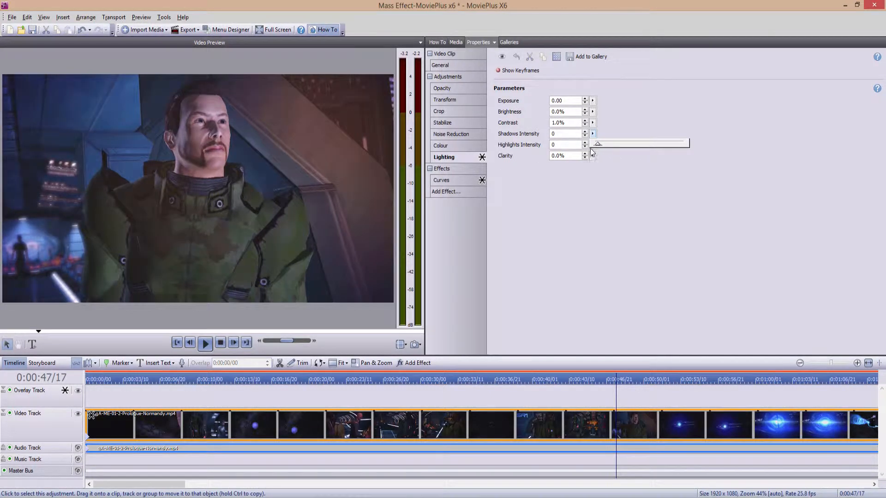
pyautogui.moveTo(592, 112); pyautogui.dragTo(589, 124)
pyautogui.moveTo(616, 388)
pyautogui.mouseDown()
pyautogui.moveTo(529, 393)
pyautogui.moveTo(630, 398)
pyautogui.mouseUp()
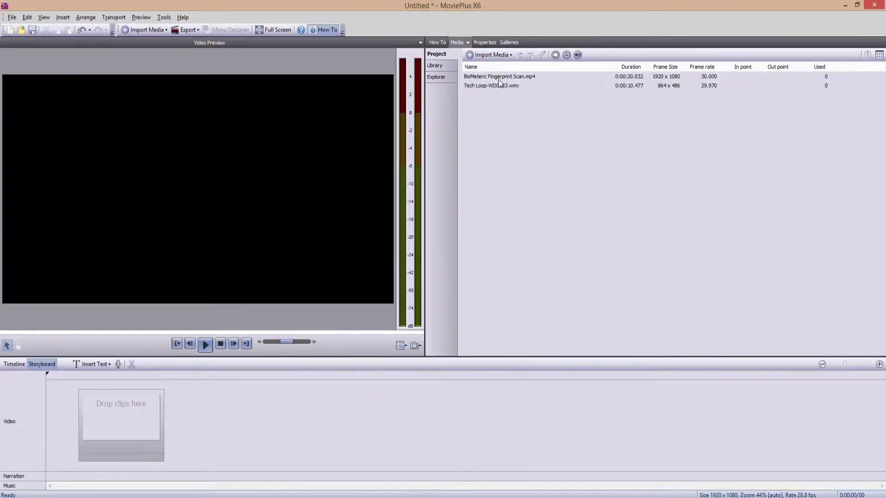
# - Trim the end of BioMeteric Fingerprint Scan.mp4 to about 0:00:16
pyautogui.doubleClick(493, 77)
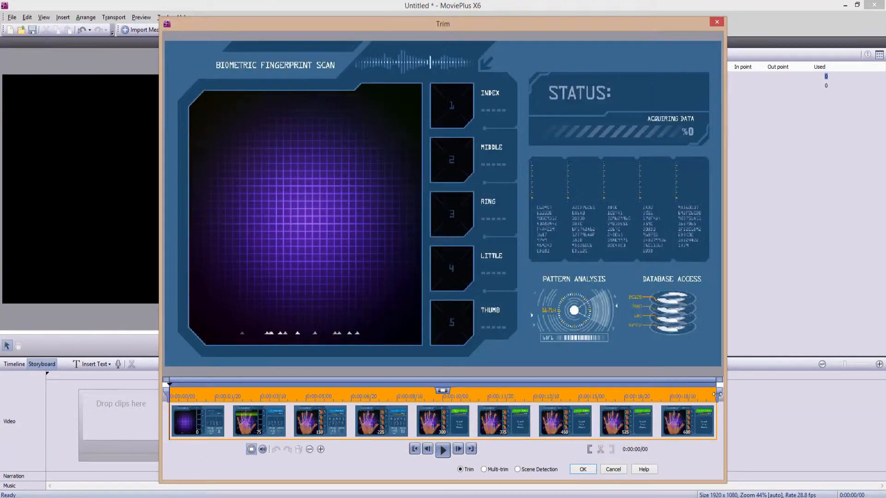
pyautogui.moveTo(717, 391); pyautogui.dragTo(606, 389)
pyautogui.click(580, 469)
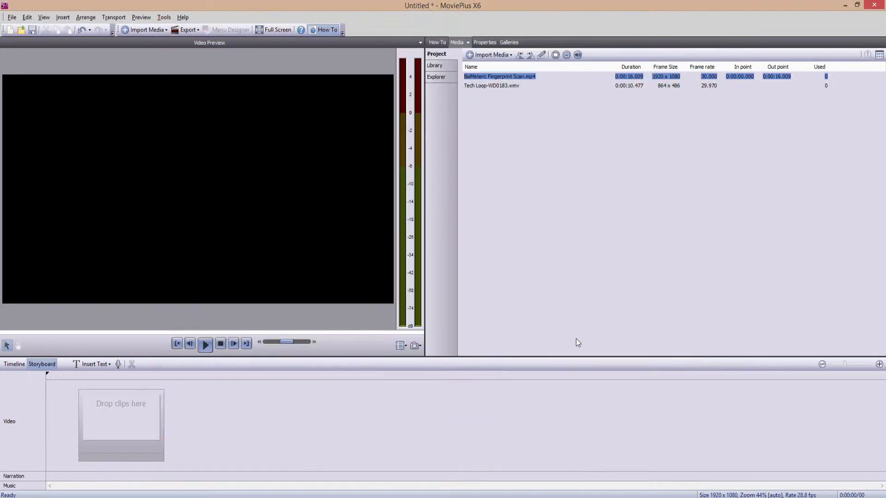
# - Place the fingerprint scan clip on the video track and Tech Loop-WD0183.wmv on the overlay track from 0:00:09/02, trimmed to about 0:00:16
pyautogui.click(148, 403)
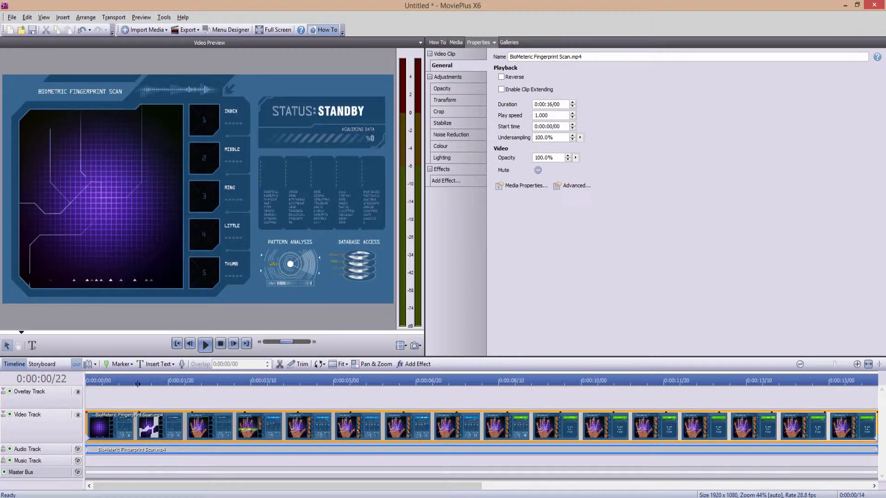
pyautogui.click(456, 42)
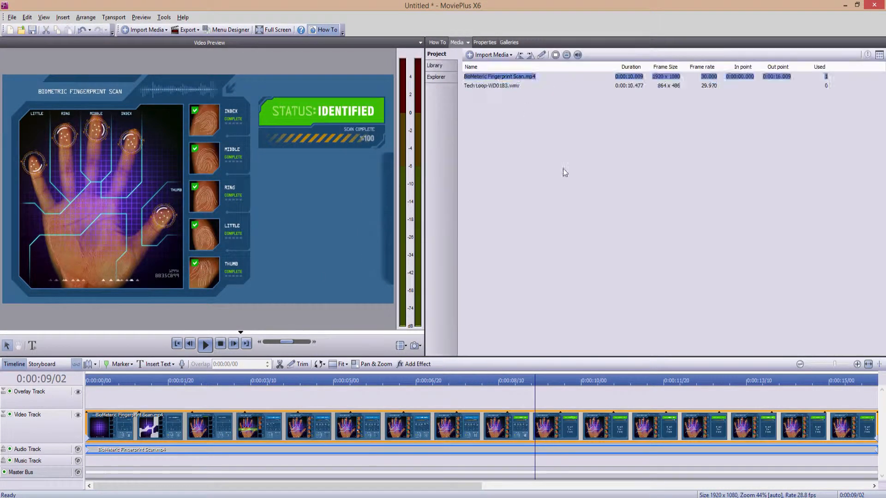
pyautogui.moveTo(491, 86); pyautogui.dragTo(559, 397)
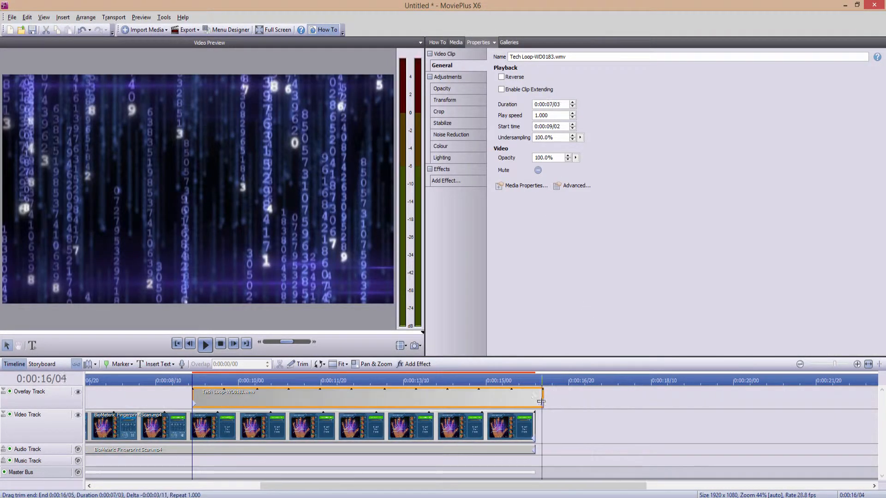
# - Fit the Tech Loop overlay beneath the status box, at about 31.66% X and 13.73% Y position, scaled to 32.43% by 59.12%
pyautogui.click(432, 395)
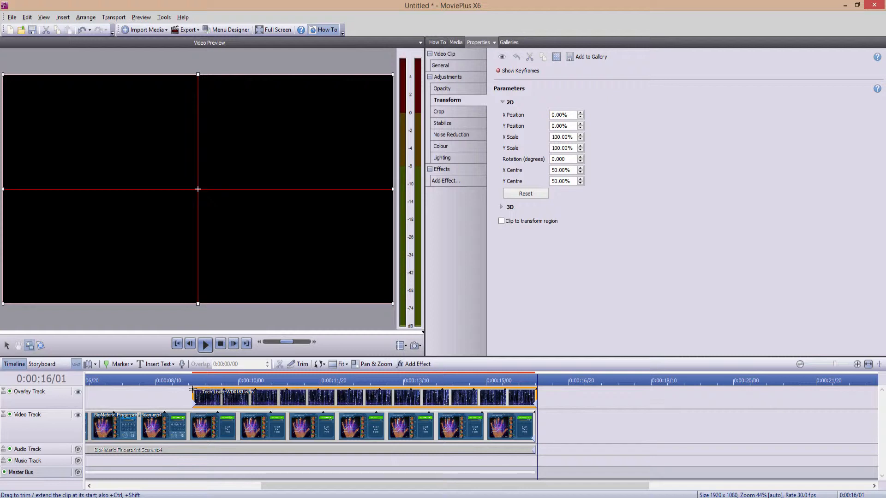
pyautogui.click(200, 381)
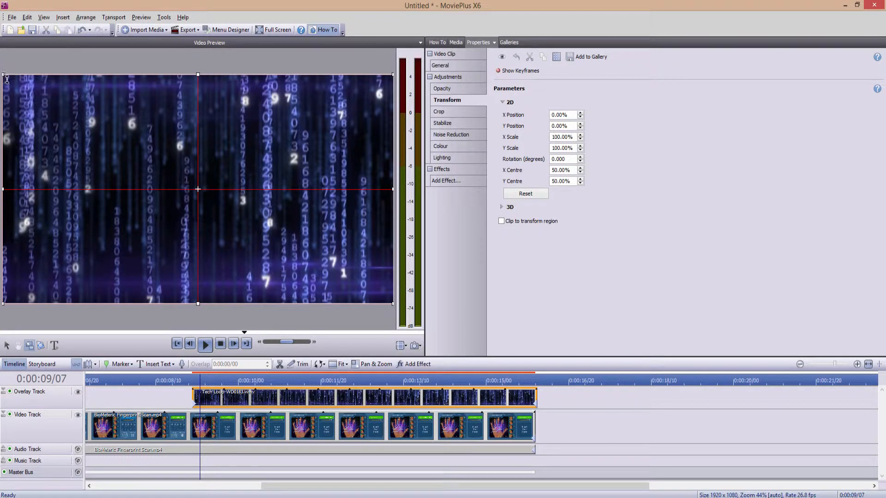
pyautogui.moveTo(46, 76); pyautogui.dragTo(113, 161)
pyautogui.moveTo(113, 165); pyautogui.dragTo(113, 164)
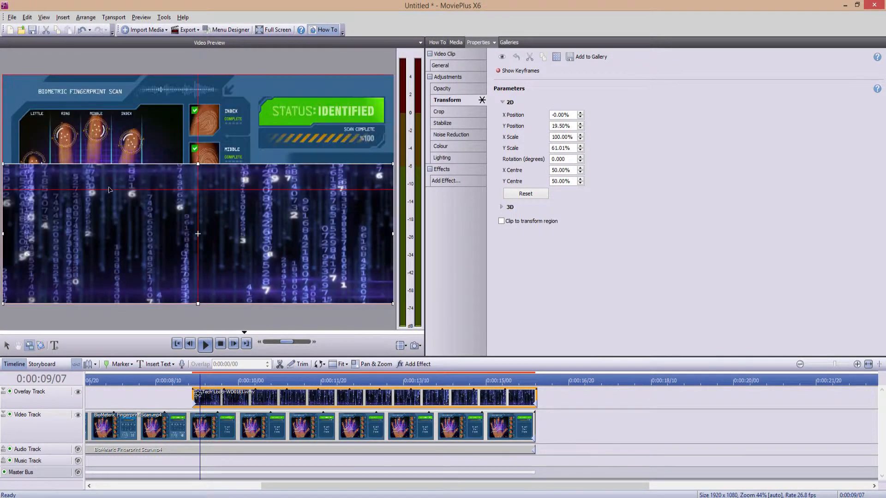
pyautogui.moveTo(4, 235); pyautogui.dragTo(229, 235)
pyautogui.moveTo(309, 236)
pyautogui.mouseDown()
pyautogui.moveTo(298, 204)
pyautogui.moveTo(322, 220)
pyautogui.moveTo(312, 223)
pyautogui.mouseUp()
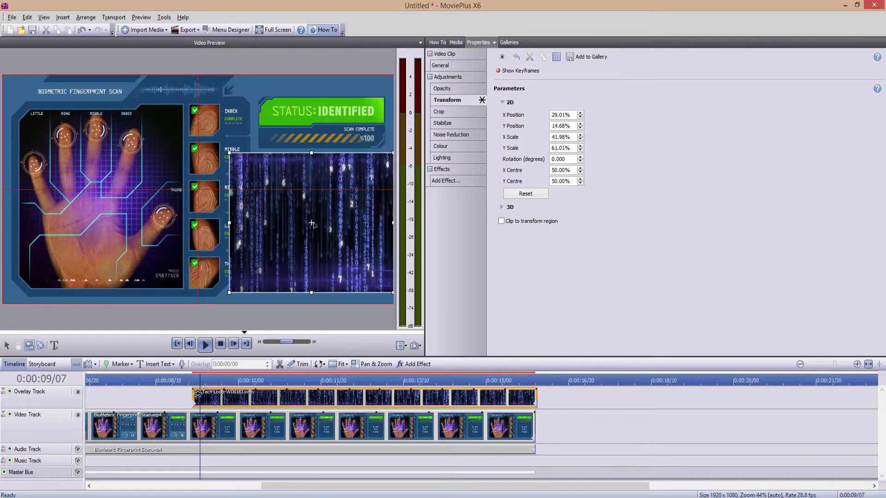
pyautogui.moveTo(230, 223); pyautogui.dragTo(258, 223)
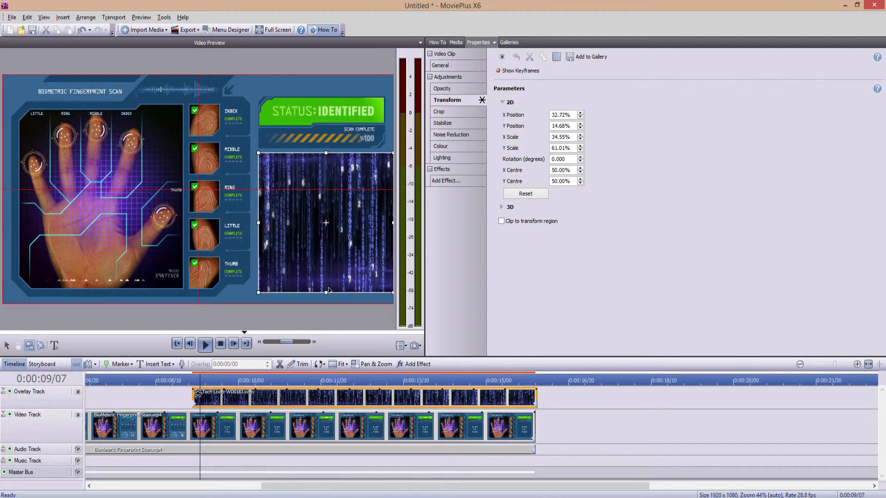
pyautogui.moveTo(326, 292); pyautogui.dragTo(326, 289)
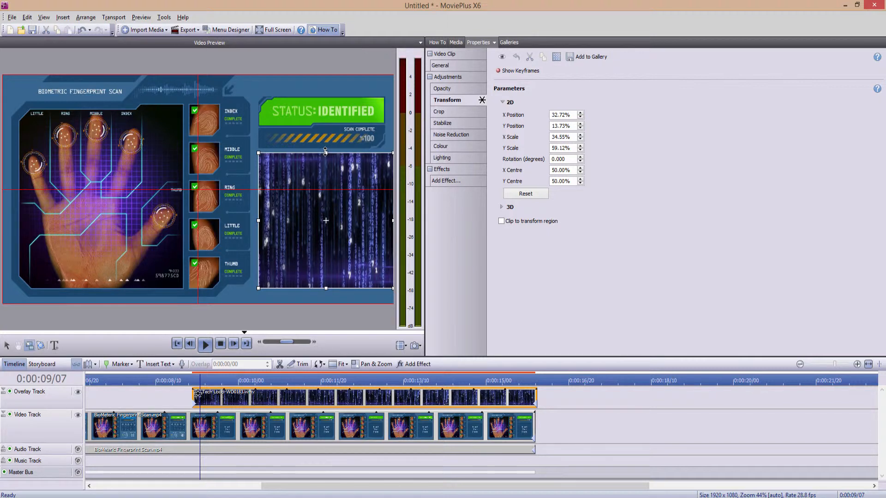
pyautogui.moveTo(390, 221); pyautogui.dragTo(383, 220)
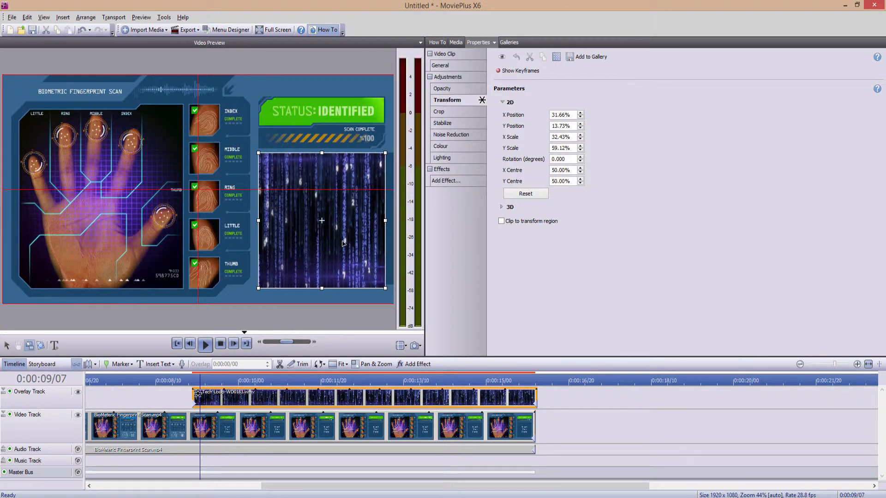
# - Correct the Tech Loop clip's colour by sampling a bright digit in the overlay as the white reference
pyautogui.click(442, 146)
pyautogui.click(593, 101)
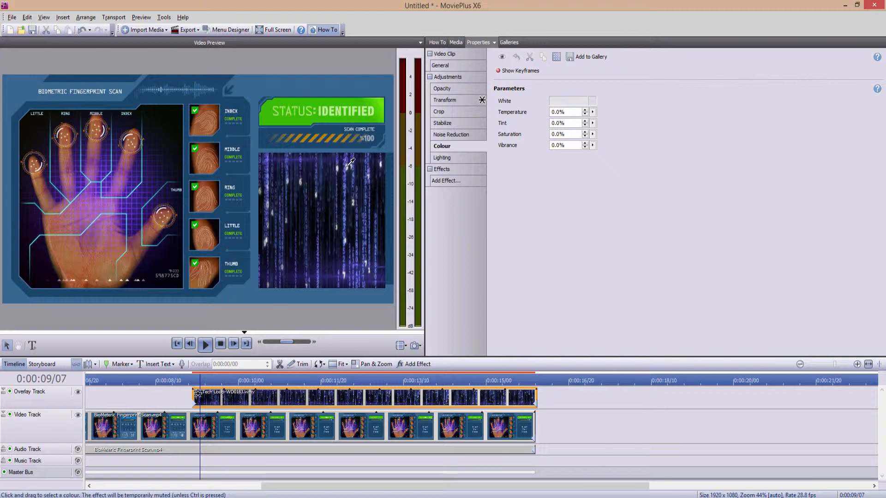
pyautogui.click(349, 162)
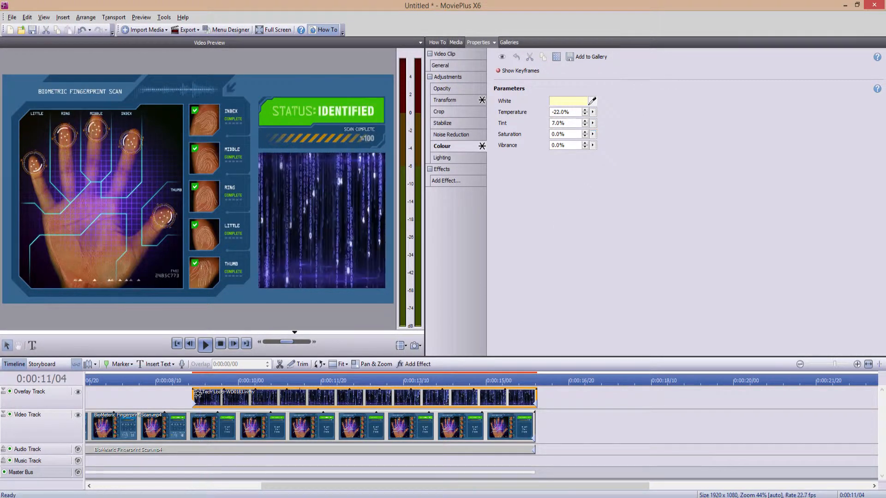
# - Set the Tech Loop clip's lighting to exposure 0.21, brightness -5% and contrast -4%
pyautogui.click(443, 157)
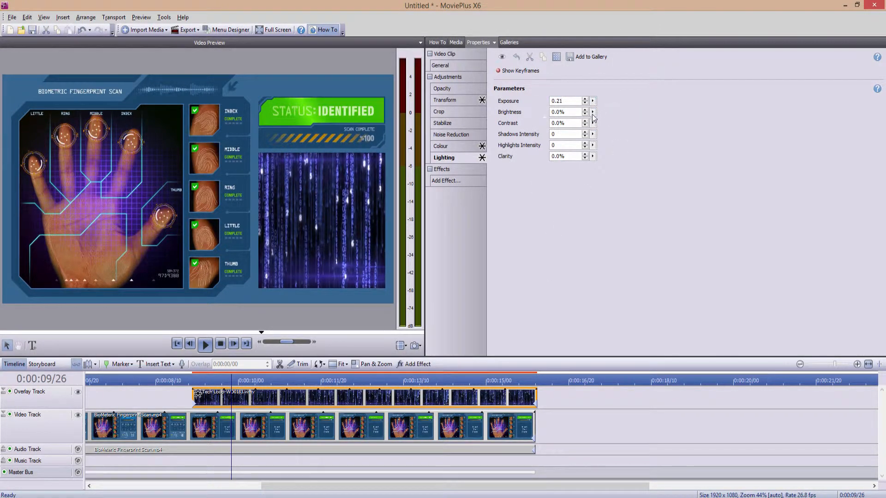
pyautogui.moveTo(592, 112); pyautogui.dragTo(589, 130)
# - Try a Slide transition at the start of the Tech Loop overlay clip and preview it
pyautogui.click(444, 180)
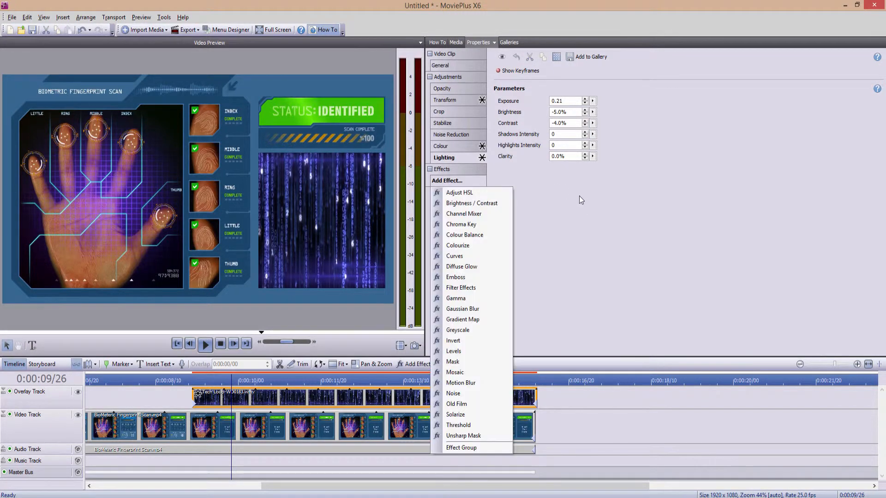
pyautogui.click(546, 235)
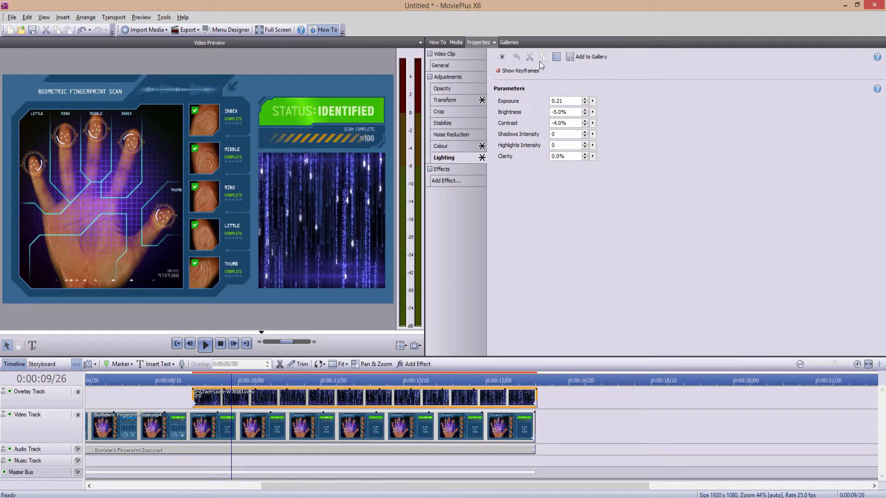
pyautogui.click(509, 42)
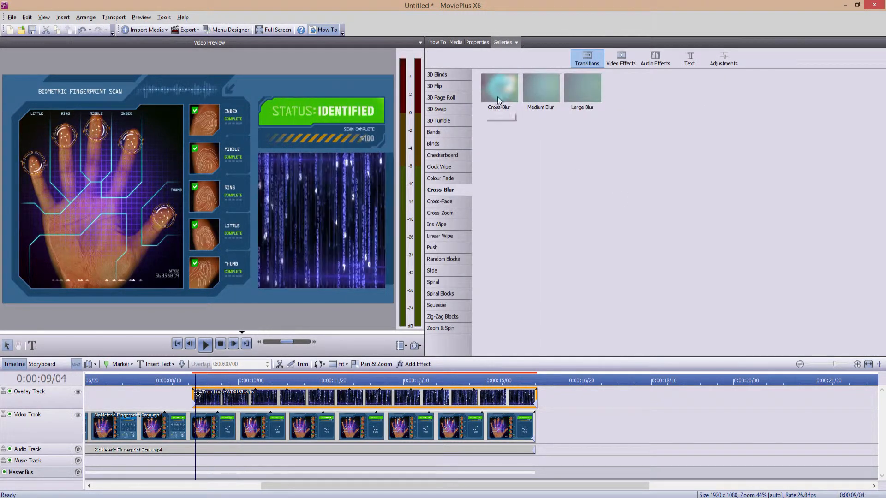
pyautogui.click(497, 97)
pyautogui.click(543, 89)
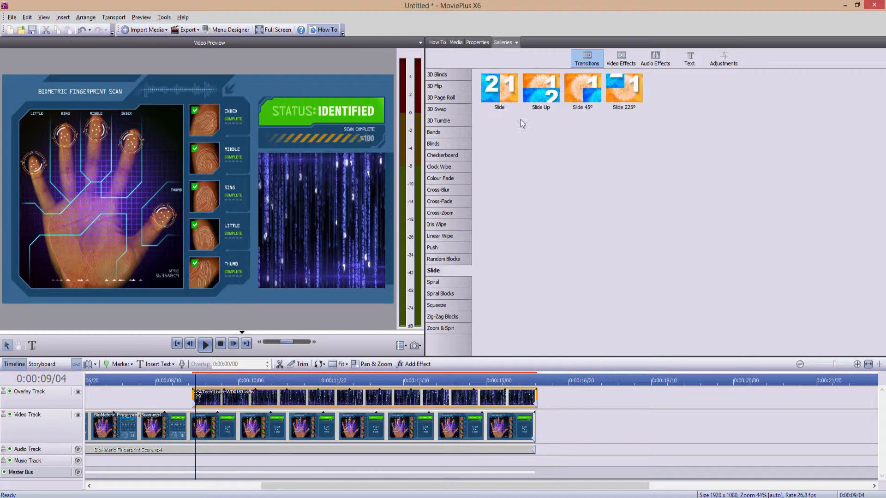
pyautogui.doubleClick(505, 91)
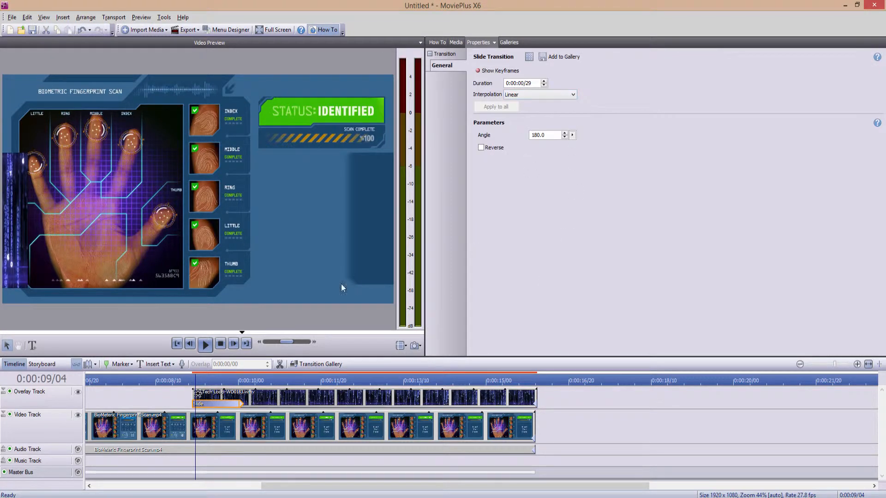
pyautogui.press('space')
pyautogui.click(323, 398)
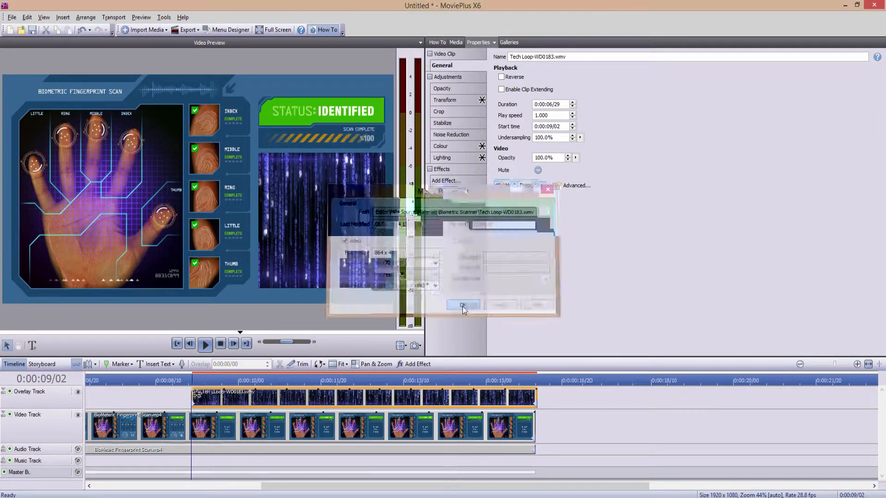
pyautogui.click(447, 89)
pyautogui.click(446, 111)
pyautogui.click(447, 123)
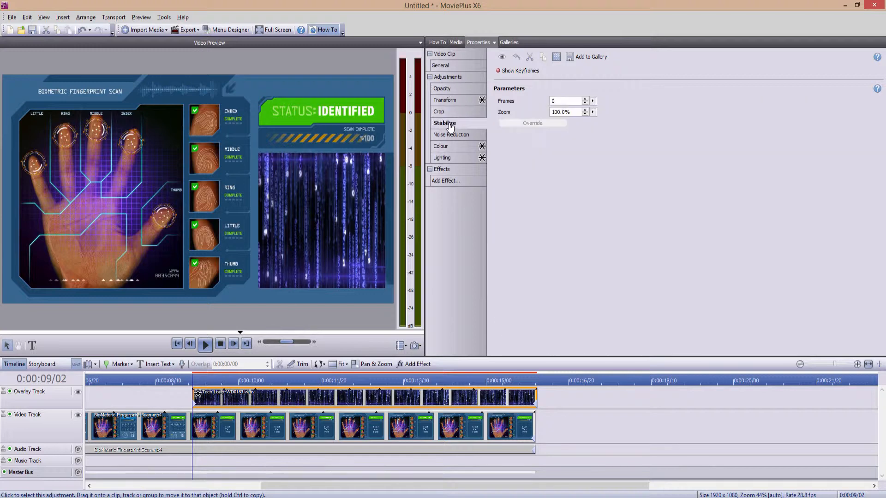
pyautogui.click(450, 134)
pyautogui.click(451, 66)
# - Apply the 5s Cubic Smooth fade-in opacity preset to the Tech Loop clip on the overlay track
pyautogui.rightClick(197, 400)
pyautogui.moveTo(295, 303)
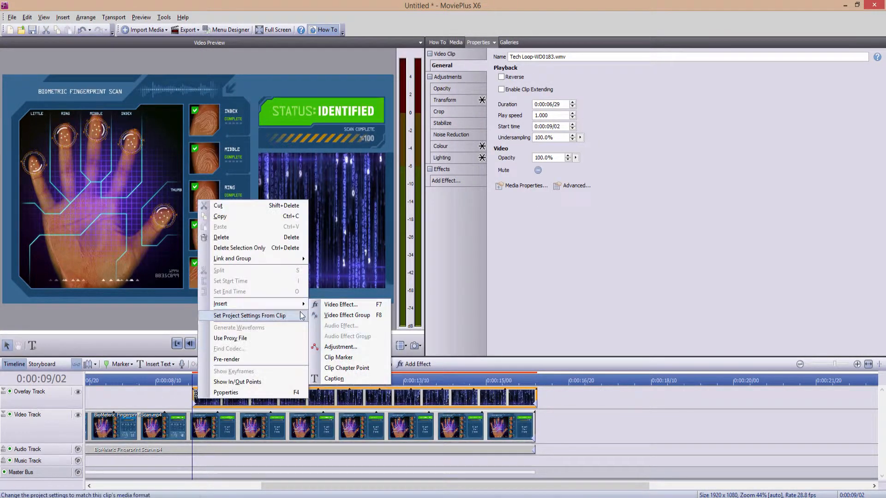
pyautogui.click(341, 304)
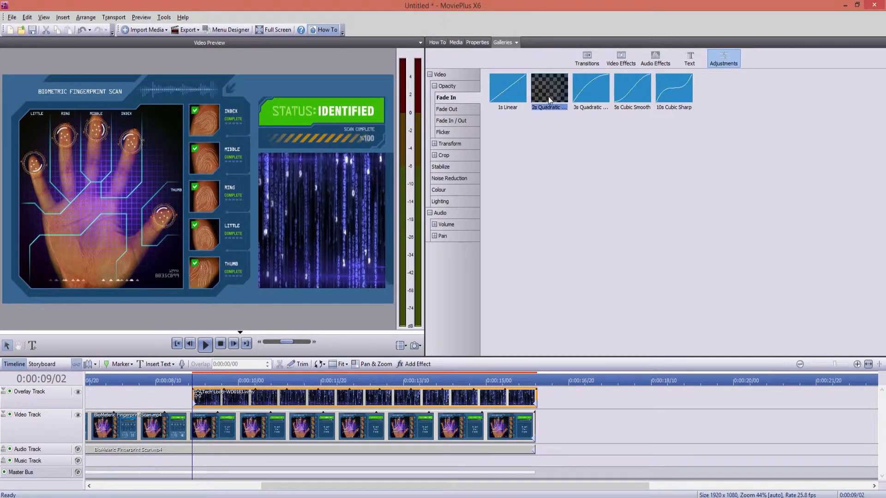
pyautogui.moveTo(307, 314); pyautogui.dragTo(323, 398)
# - Shorten the overlay's opacity fade so it reaches full opacity about half a second into the clip, near 0:00:09/17, and play it back
pyautogui.moveTo(439, 410); pyautogui.dragTo(216, 410)
pyautogui.click(181, 381)
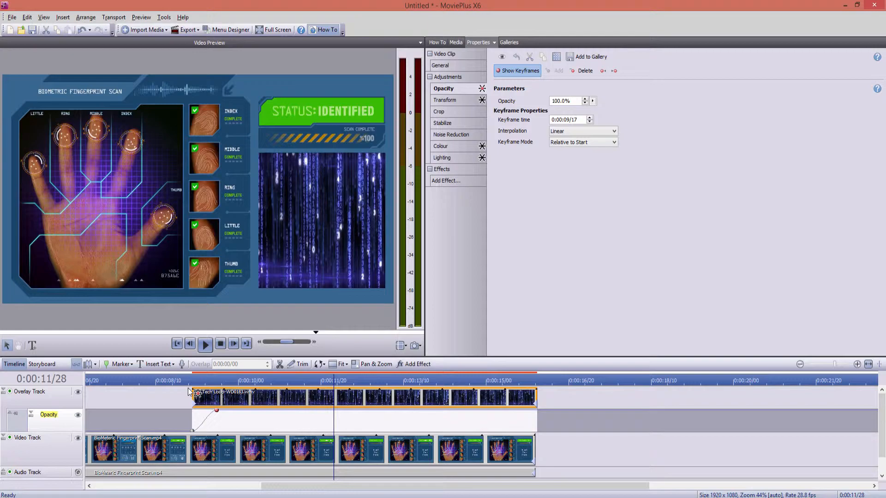
pyautogui.moveTo(217, 410)
pyautogui.mouseDown()
pyautogui.moveTo(250, 410)
pyautogui.moveTo(221, 410)
pyautogui.mouseUp()
pyautogui.click(172, 380)
pyautogui.press('space')
pyautogui.press('space')
pyautogui.click(173, 379)
pyautogui.press('space')
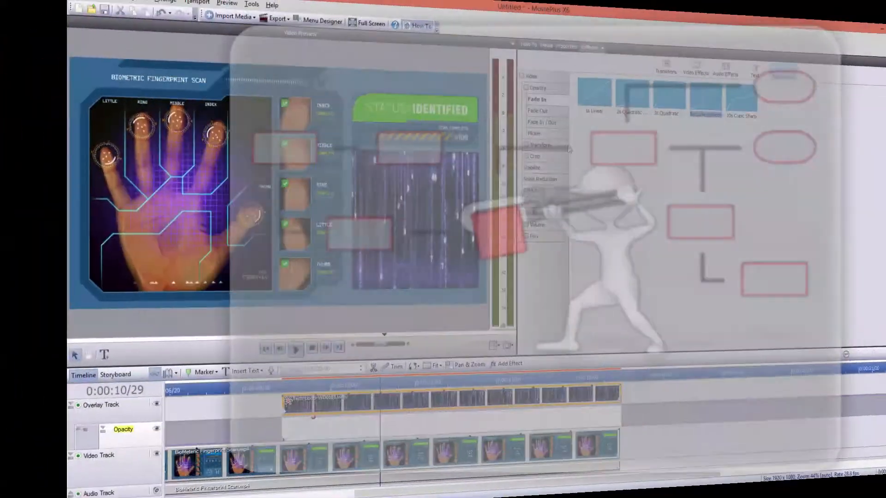